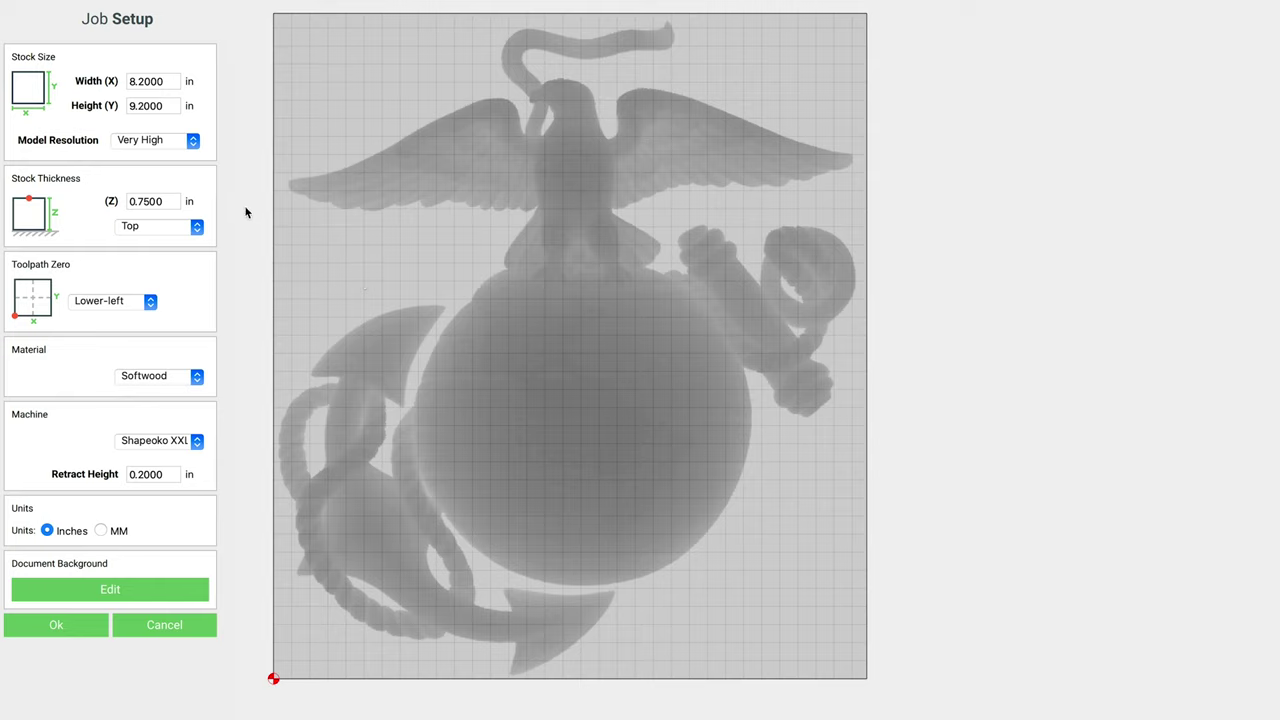
Confirm the 8.2 × 9.2 in, 0.75 in thick softwood stock on the Shapeoko XXL.
{"action": "left_click", "coordinate": [57, 625]}
Select the emblem relief and review Component 1's shape parameters in the Model tab.
{"action": "left_click", "coordinate": [276, 73]}
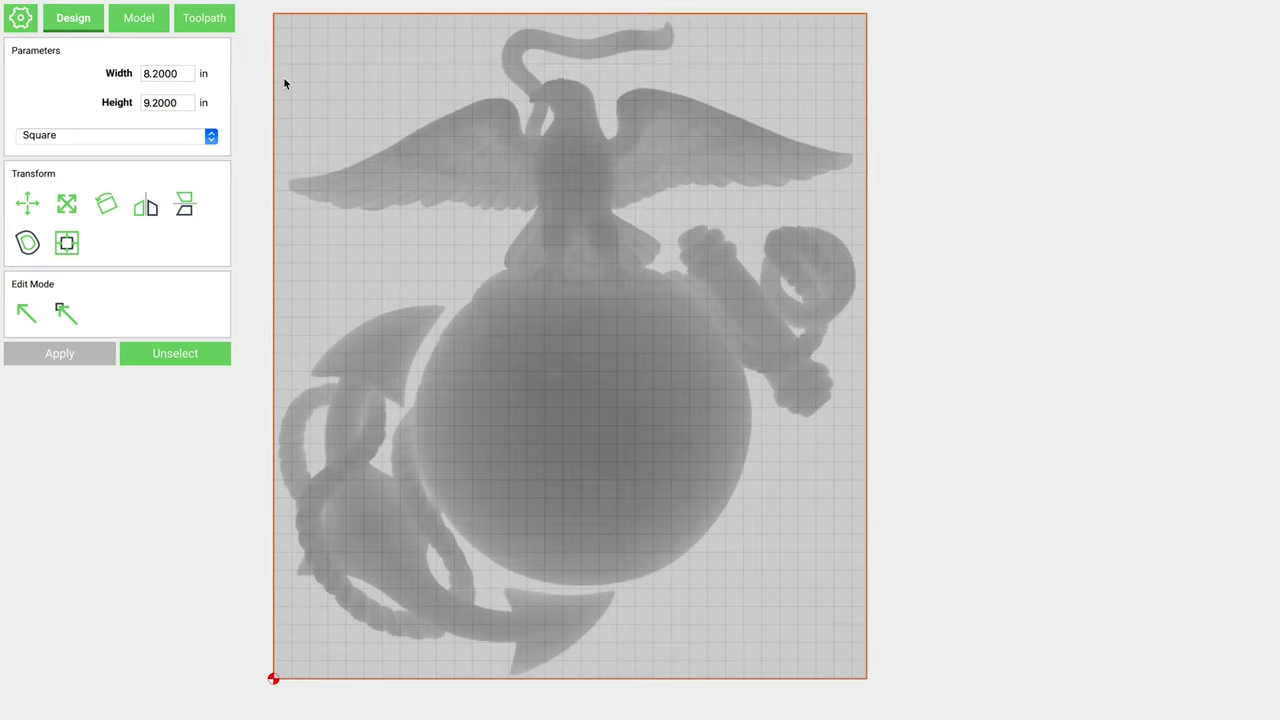
{"action": "left_click", "coordinate": [139, 19]}
{"action": "double_click", "coordinate": [117, 156]}
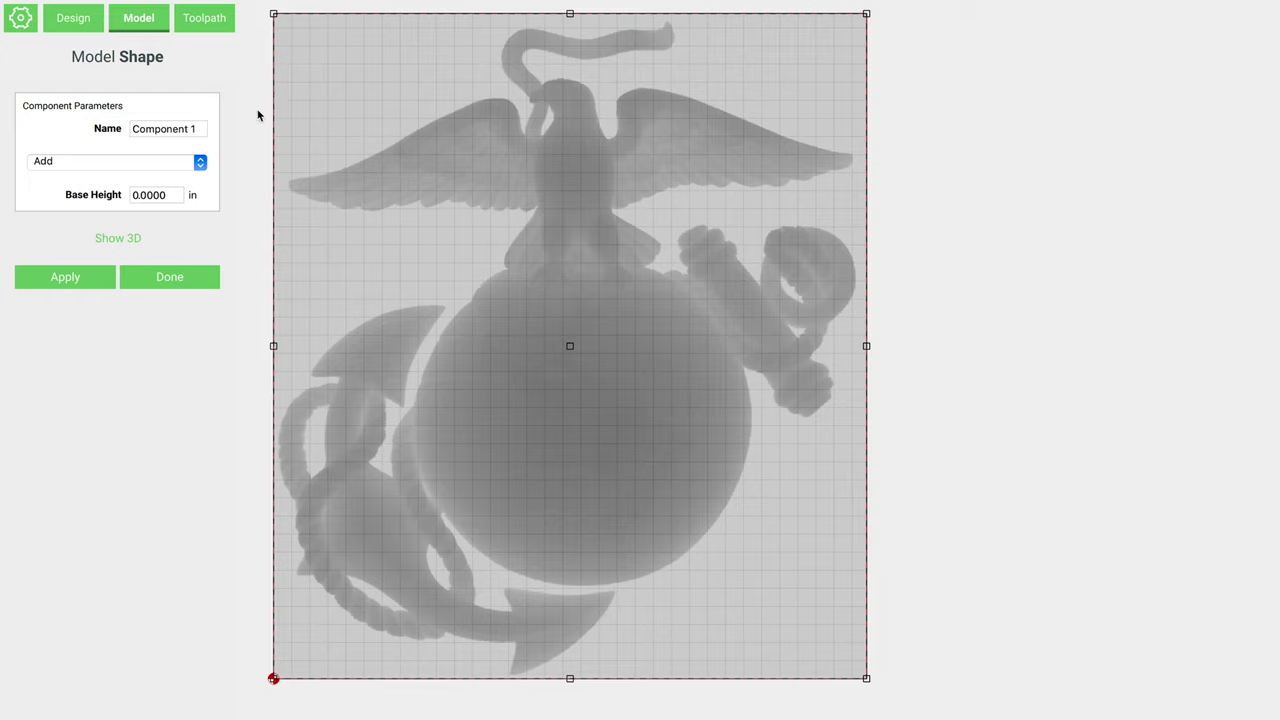
{"action": "left_click", "coordinate": [171, 278]}
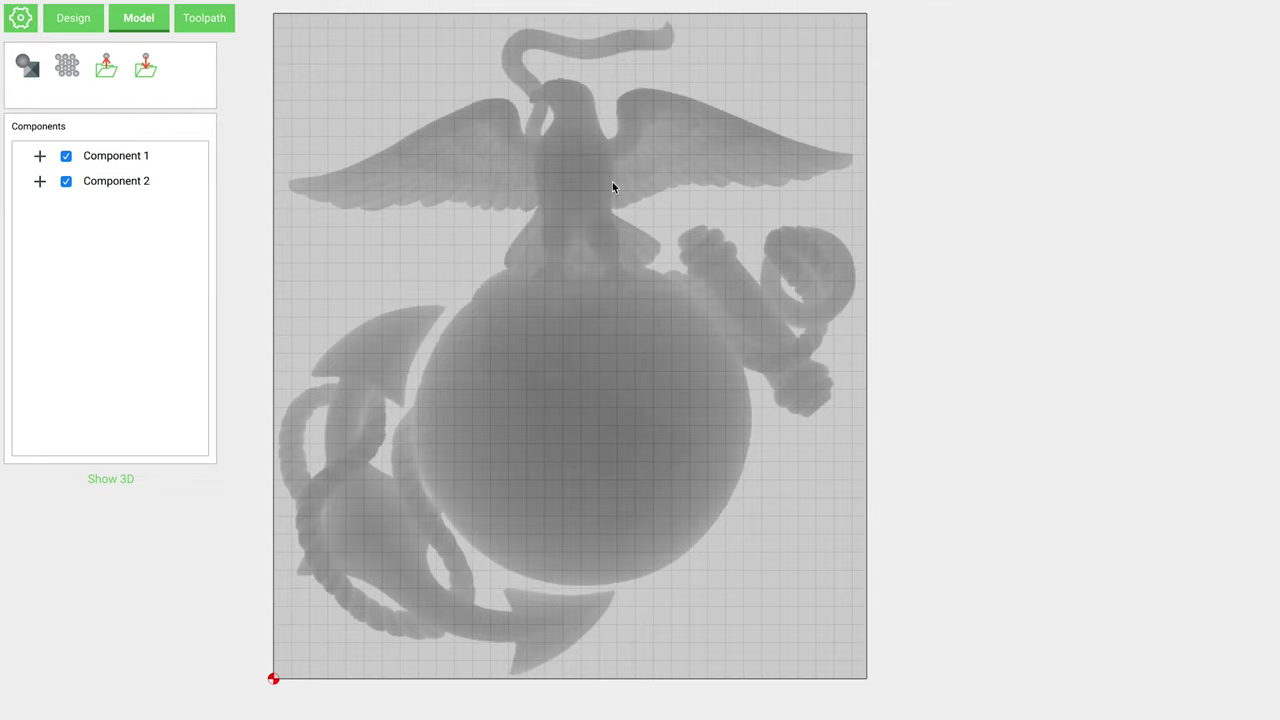
Render the relief in 3D and orbit from perspective down to a nearly edge-on view.
{"action": "left_click", "coordinate": [116, 481]}
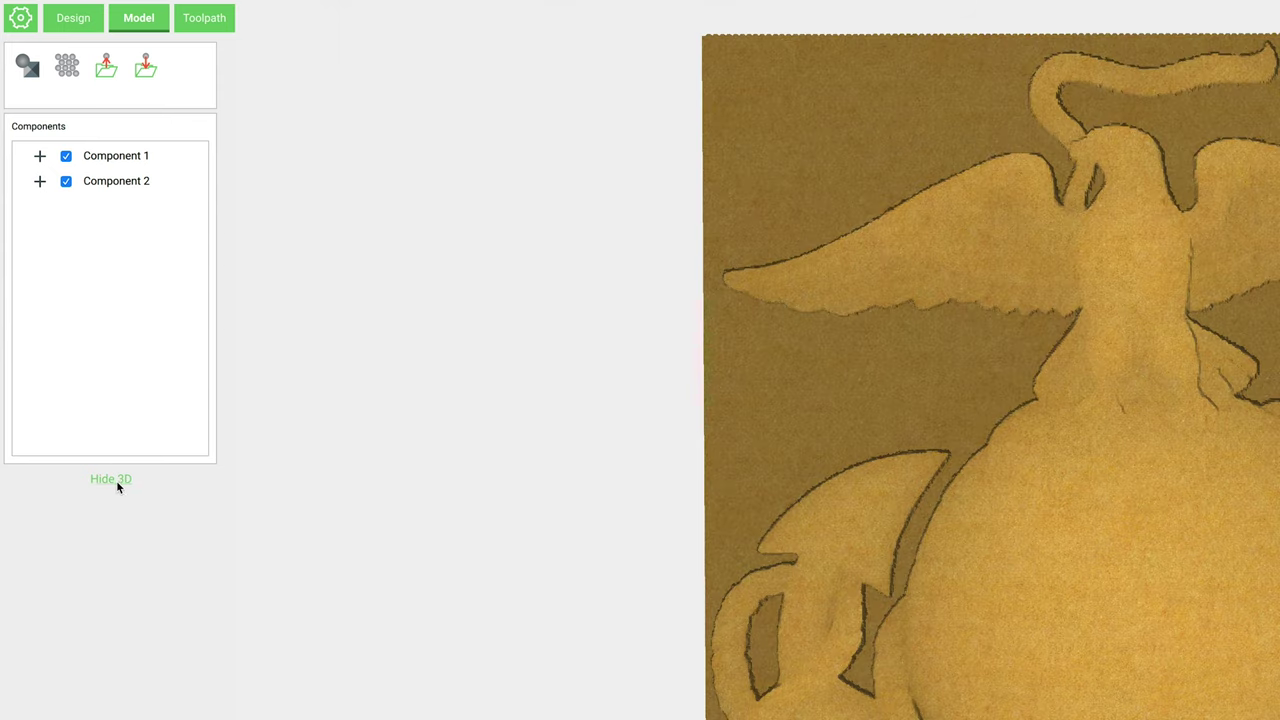
{"action": "left_click_drag", "start_coordinate": [732, 476], "coordinate": [789, 214]}
{"action": "left_click_drag", "start_coordinate": [760, 391], "coordinate": [808, 460]}
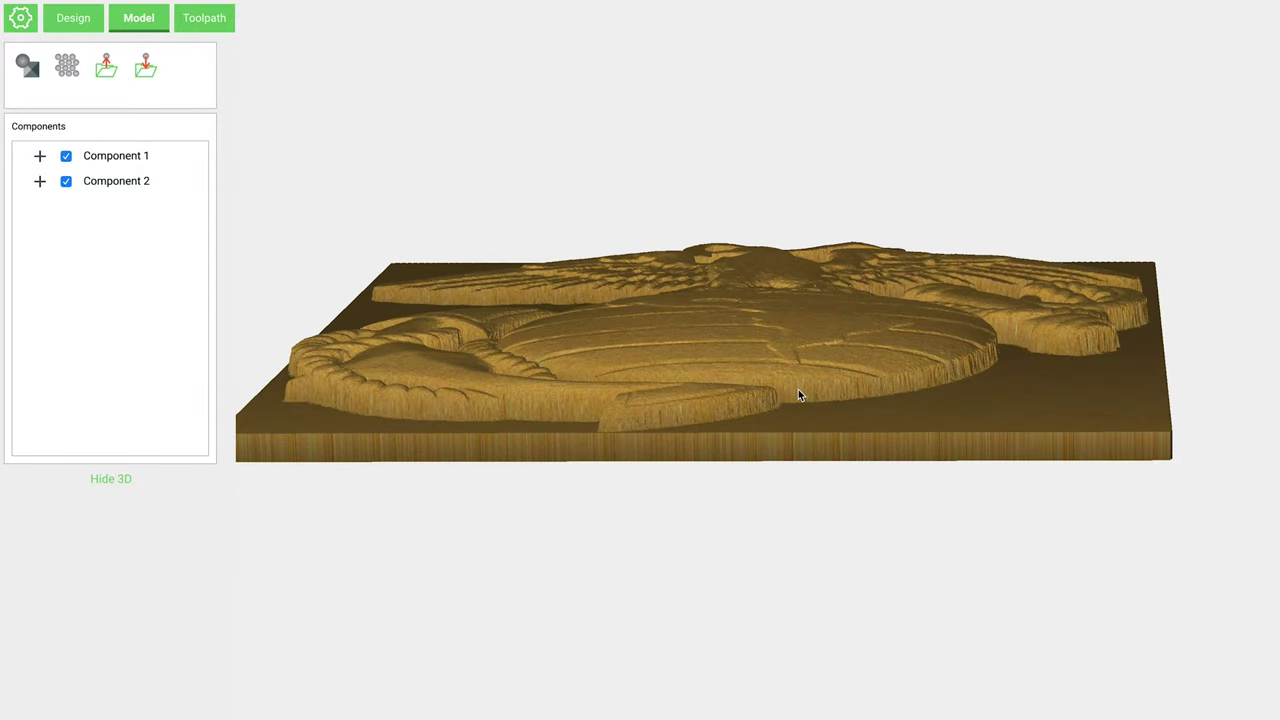
{"action": "left_click_drag", "start_coordinate": [768, 315], "coordinate": [777, 223]}
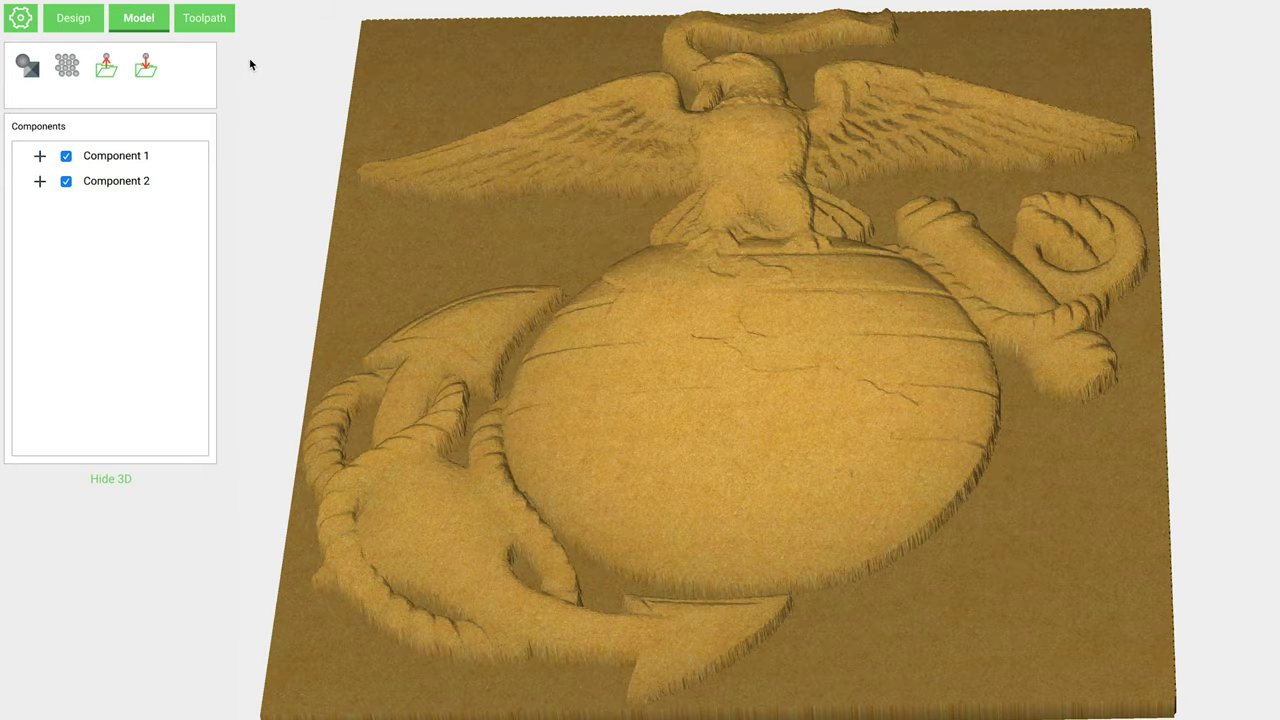
Select the relief and start a new 3D rough toolpath's cutting parameters.
{"action": "left_click", "coordinate": [213, 22]}
{"action": "left_click", "coordinate": [277, 114]}
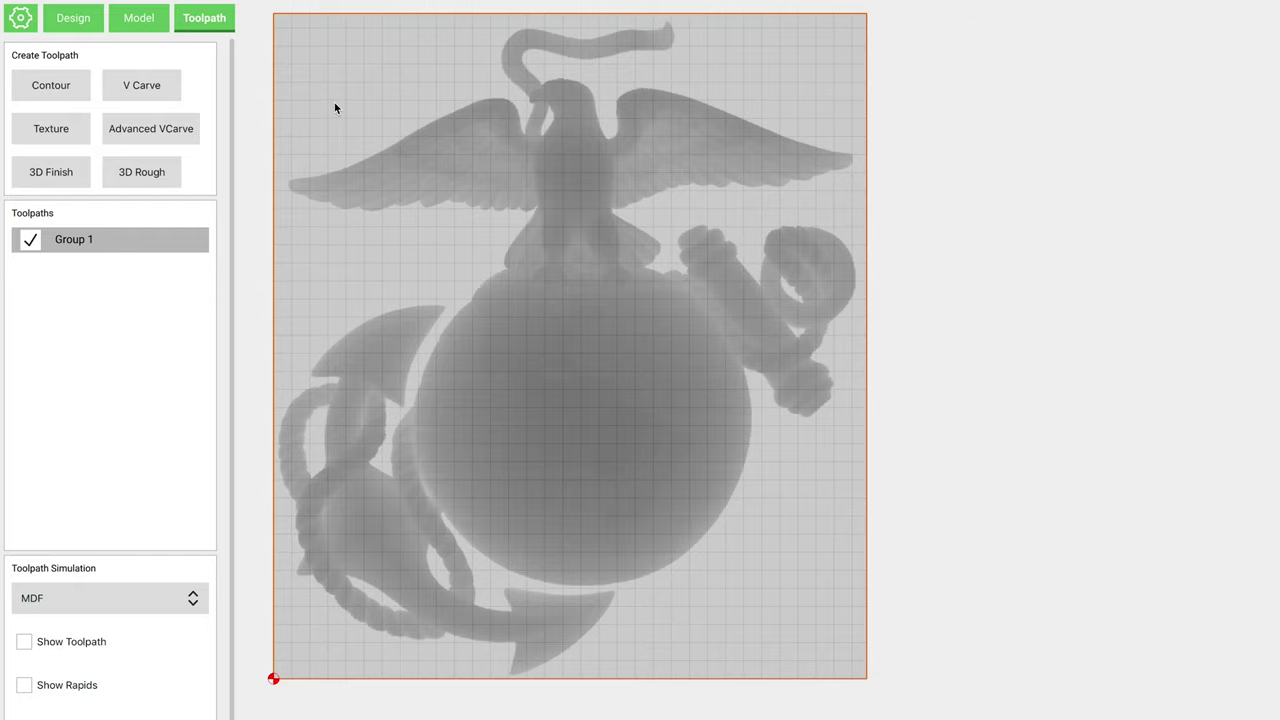
{"action": "left_click", "coordinate": [138, 171]}
{"action": "left_click", "coordinate": [106, 106]}
Use the 1/4" 2 flute end mill from Custom-Nomad-MDF and create the rough toolpath.
{"action": "left_click", "coordinate": [116, 67]}
{"action": "left_click", "coordinate": [669, 604]}
{"action": "scroll", "coordinate": [757, 568], "scroll_direction": "down", "scroll_amount": 1}
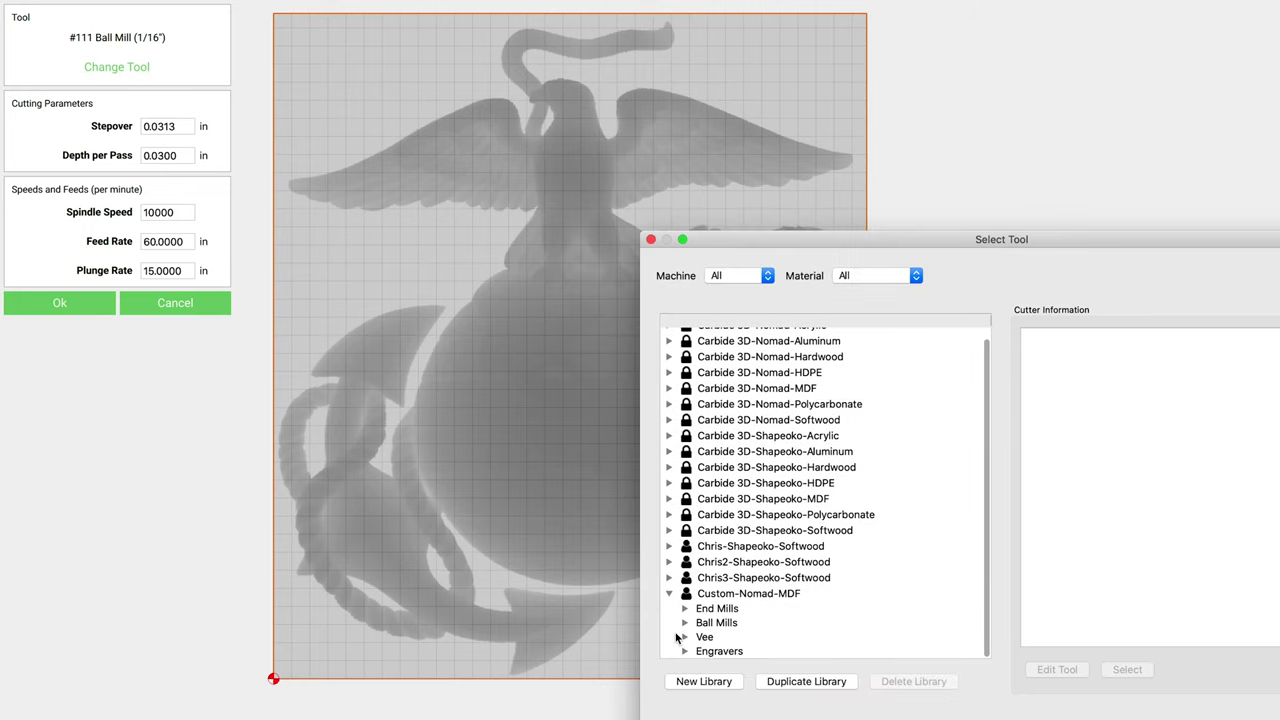
{"action": "left_click", "coordinate": [684, 610]}
{"action": "scroll", "coordinate": [743, 594], "scroll_direction": "down", "scroll_amount": 3}
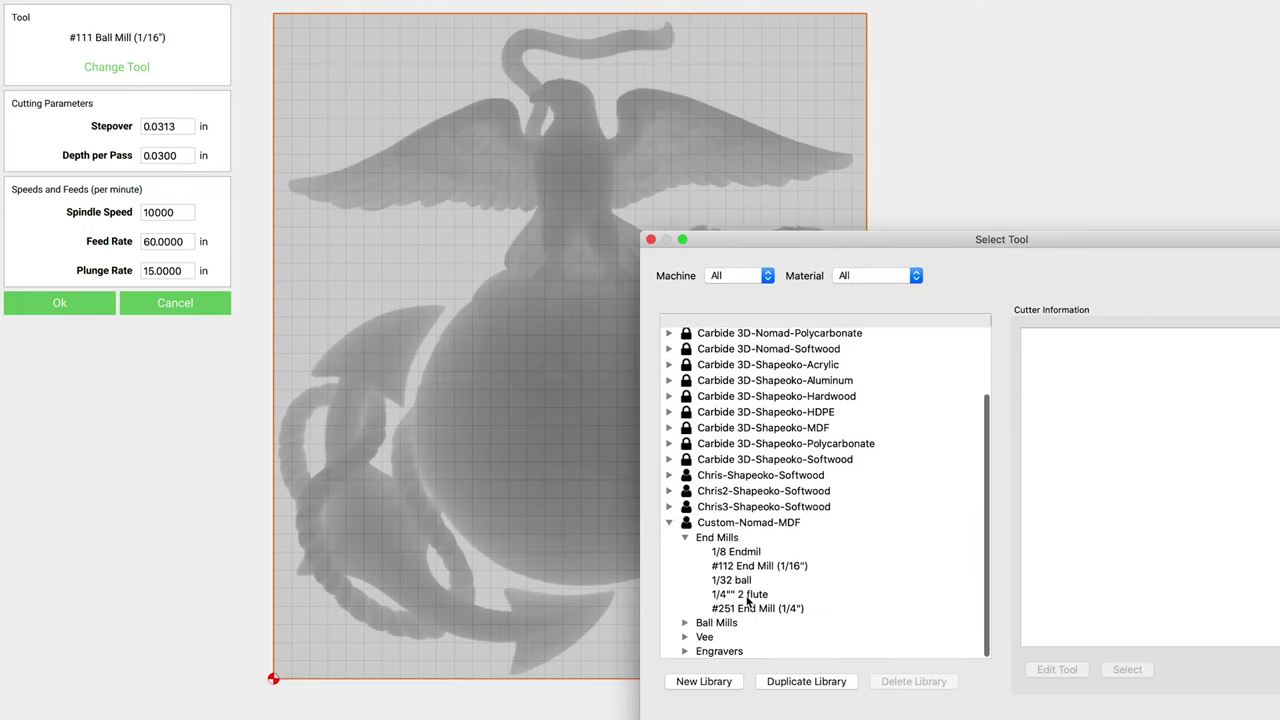
{"action": "left_click", "coordinate": [738, 595]}
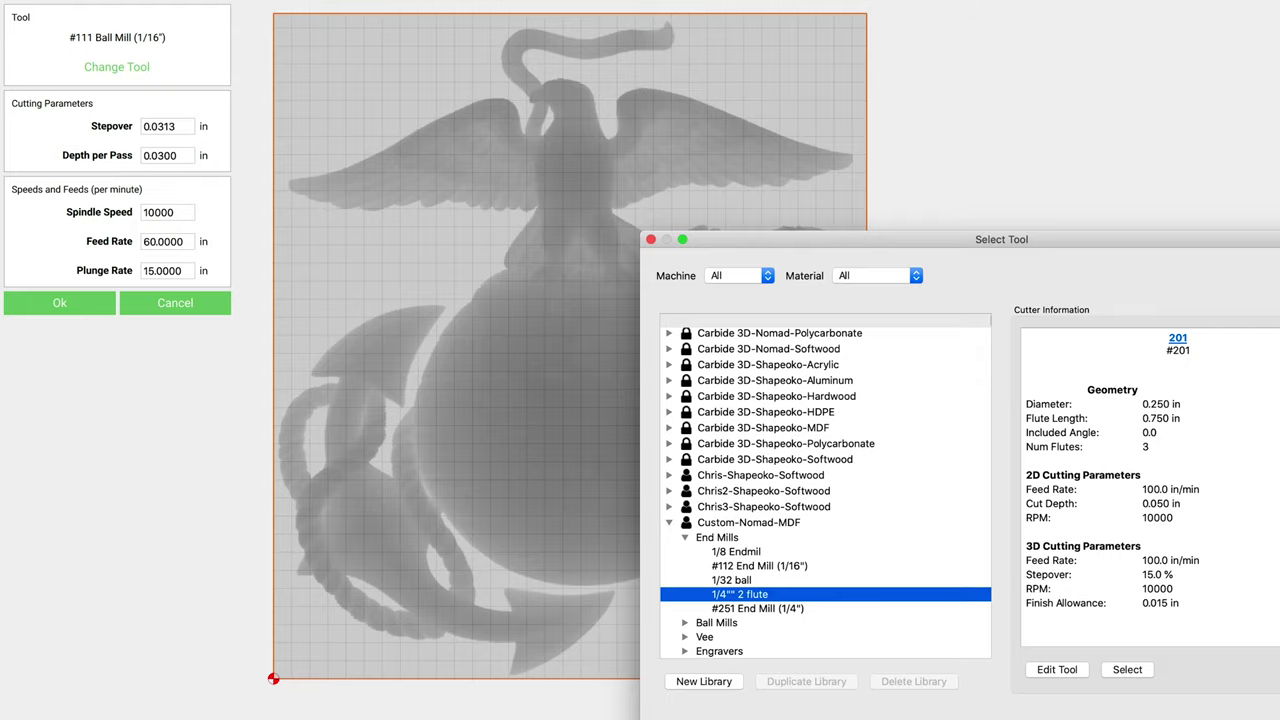
{"action": "left_click", "coordinate": [1127, 669]}
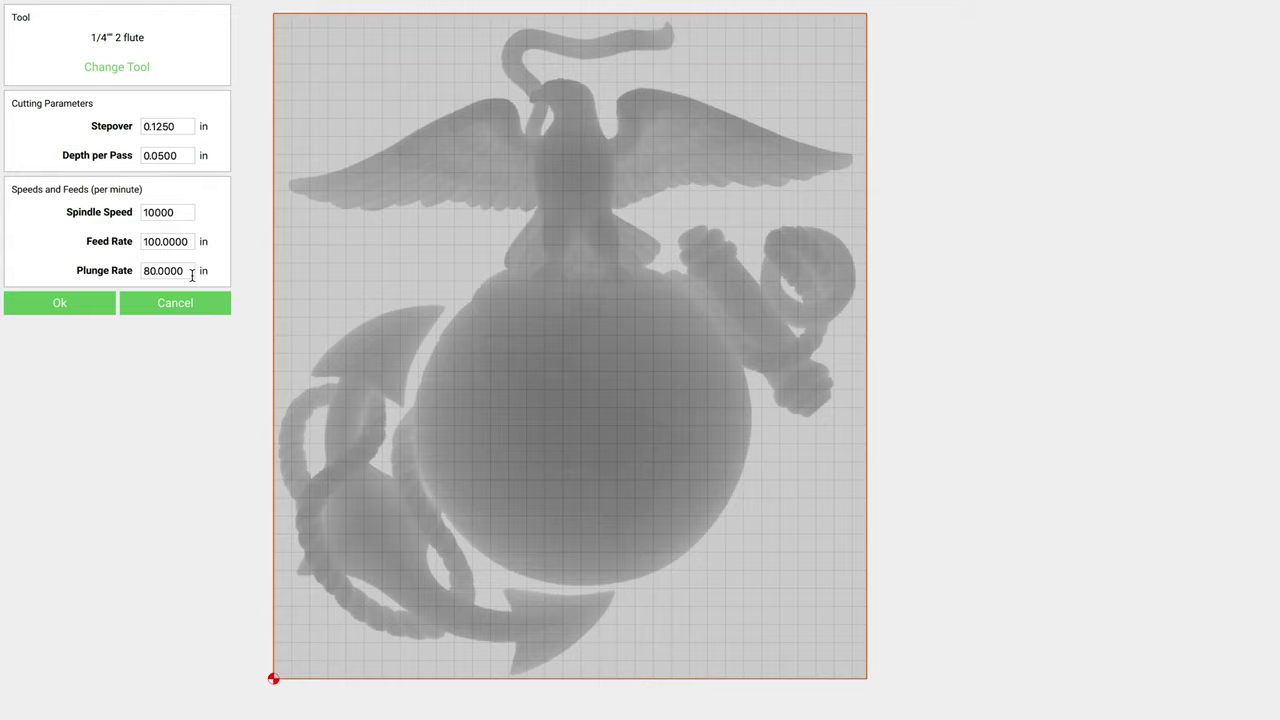
{"action": "left_click", "coordinate": [63, 303]}
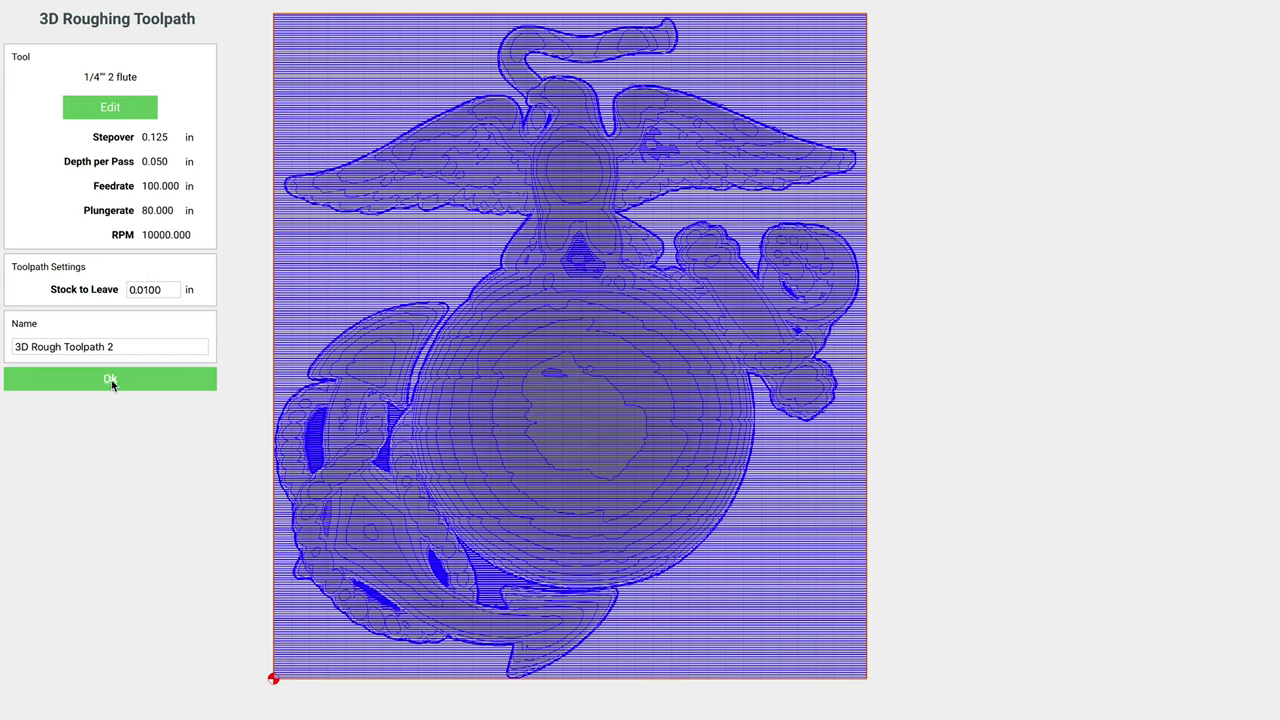
{"action": "left_click", "coordinate": [110, 380]}
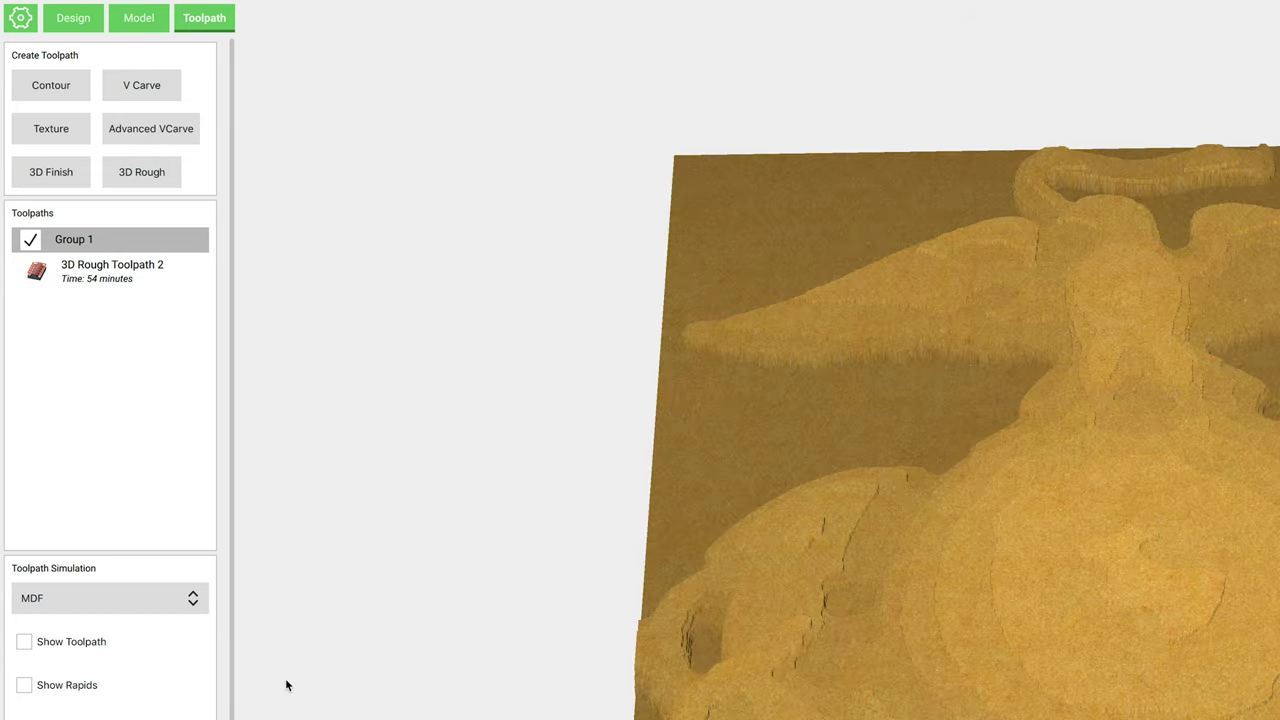
Orbit the roughing simulation to a higher oblique view, then return to the 2D view.
{"action": "left_click_drag", "start_coordinate": [1068, 601], "coordinate": [846, 489]}
{"action": "left_click_drag", "start_coordinate": [832, 486], "coordinate": [762, 302]}
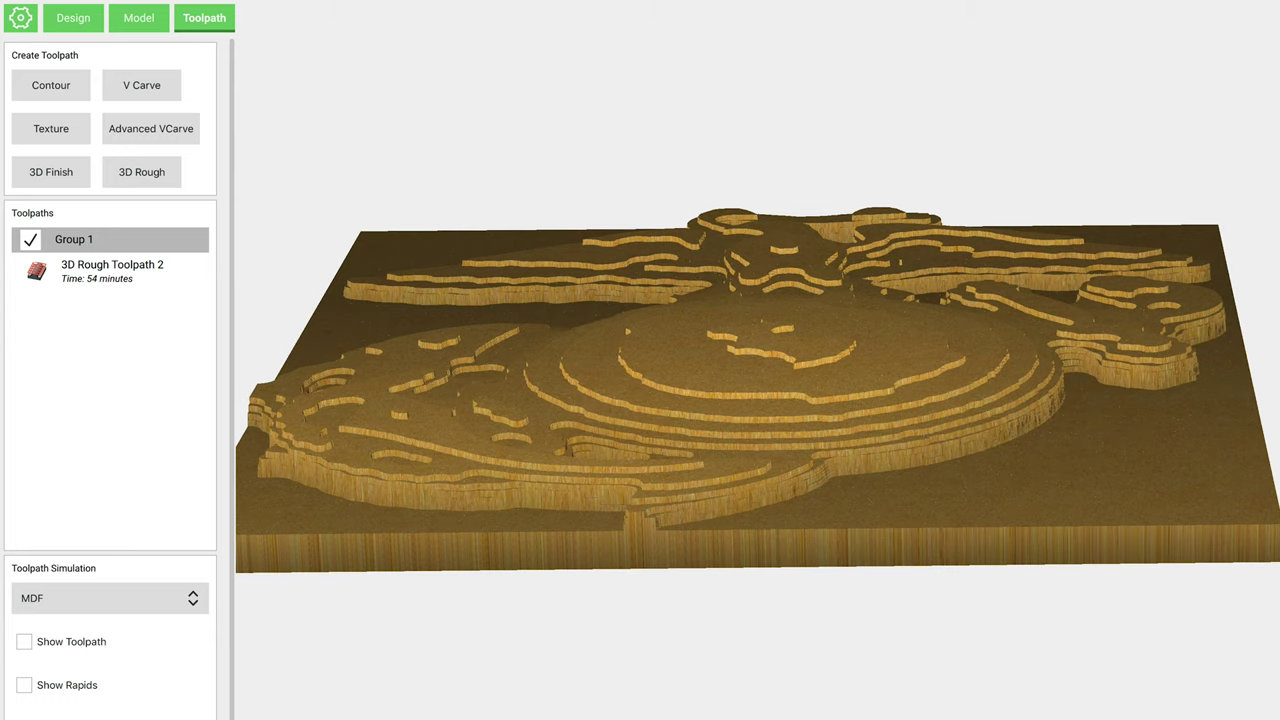
{"action": "key", "text": "F2"}
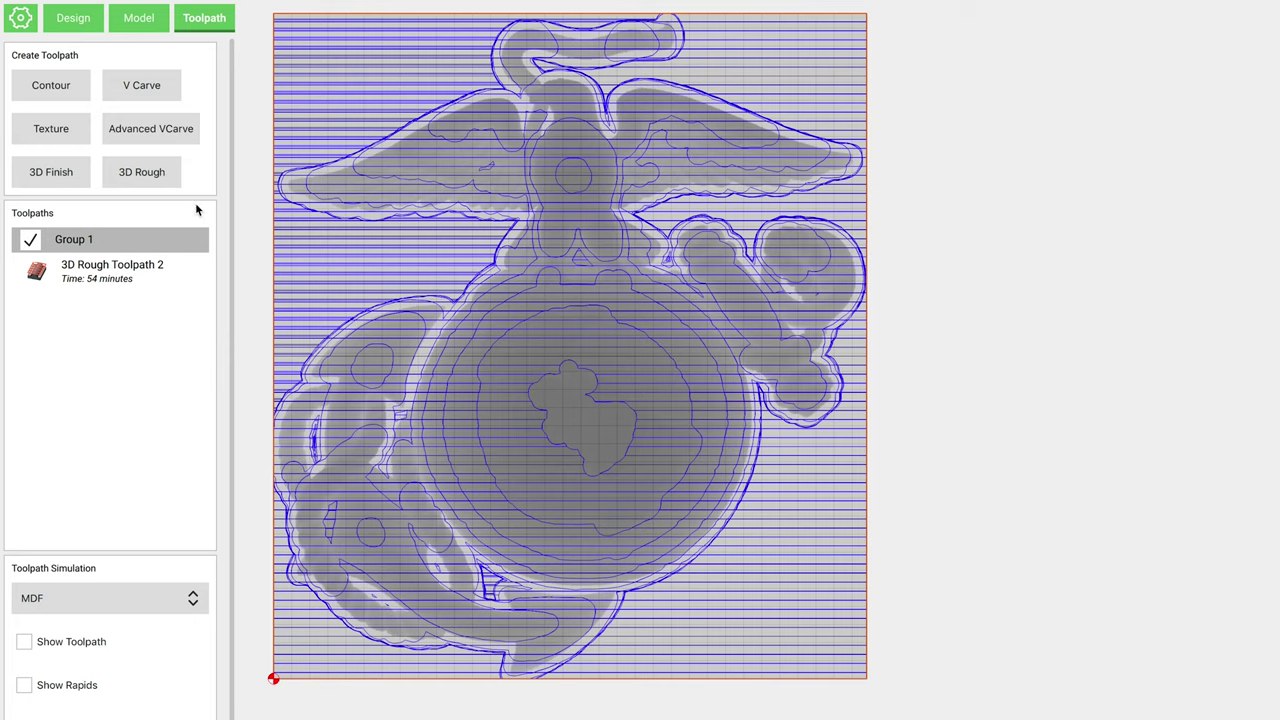
Start a 3D finish toolpath using the #111 Ball Mill (1/16") from Custom-Nomad-MDF.
{"action": "left_click", "coordinate": [51, 172]}
{"action": "left_click", "coordinate": [115, 118]}
{"action": "left_click", "coordinate": [134, 69]}
{"action": "left_click", "coordinate": [669, 604]}
{"action": "left_click", "coordinate": [685, 622]}
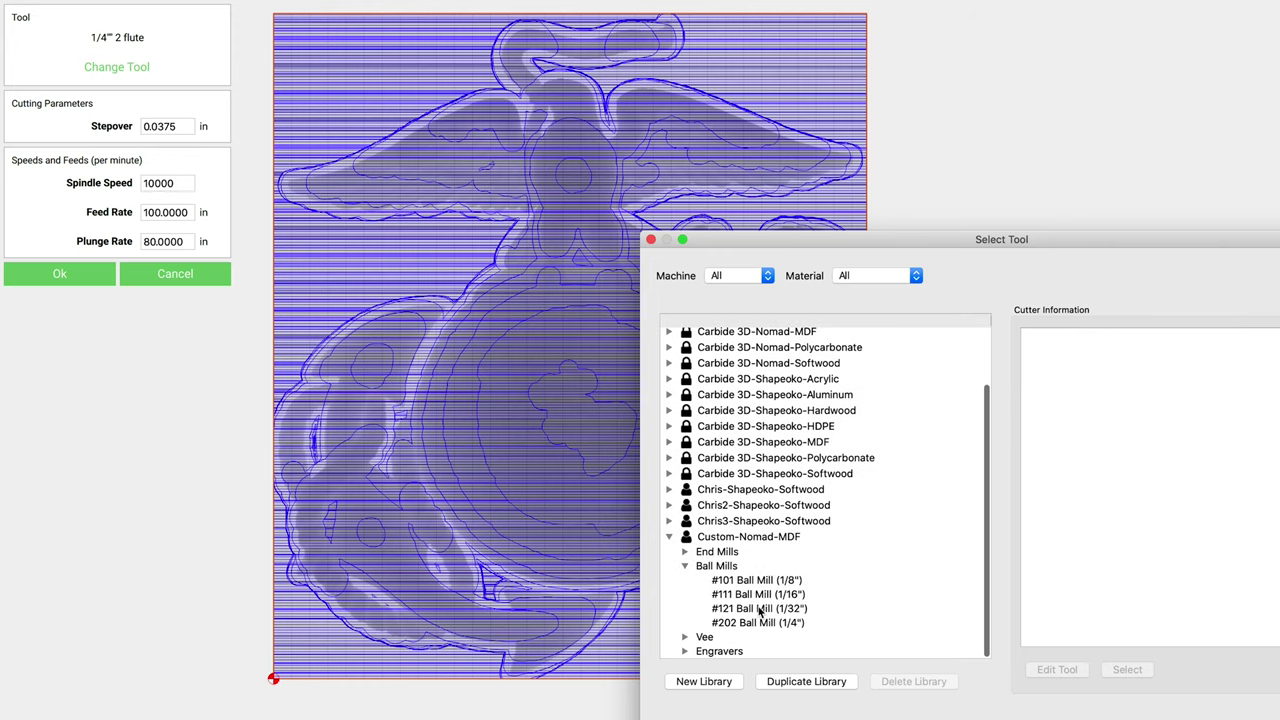
{"action": "left_click", "coordinate": [764, 596]}
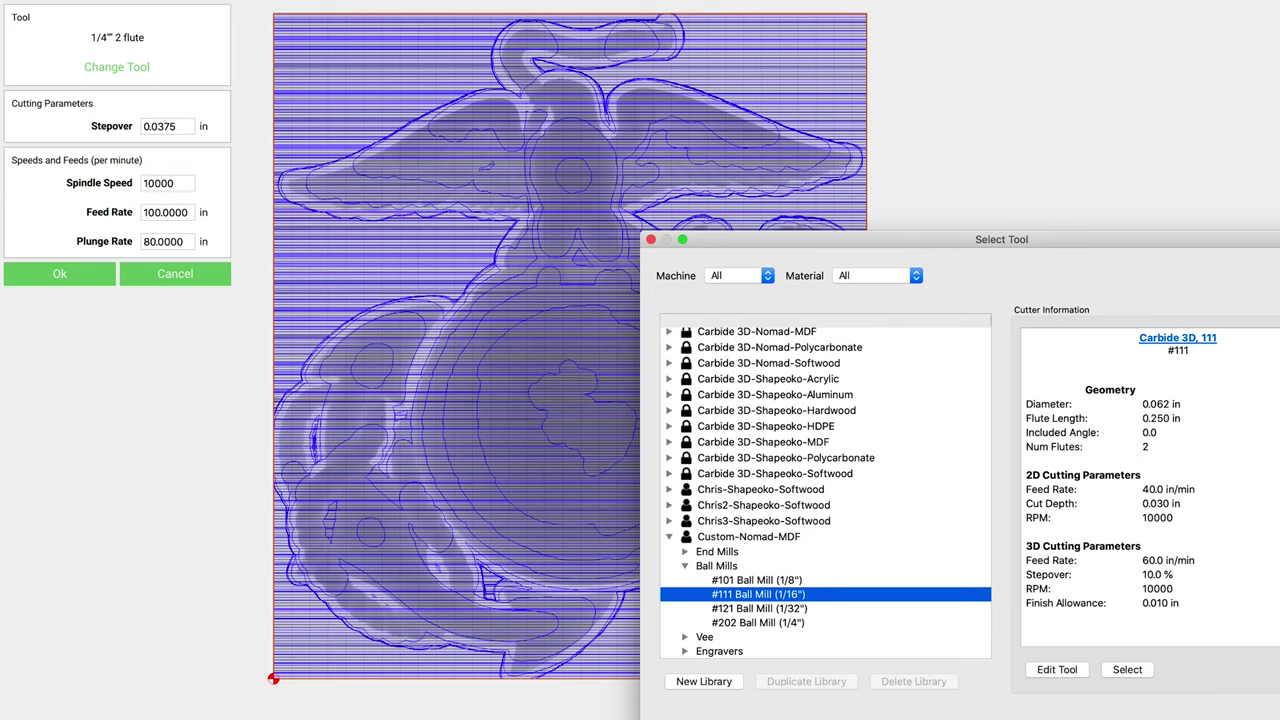
{"action": "key", "text": "Return"}
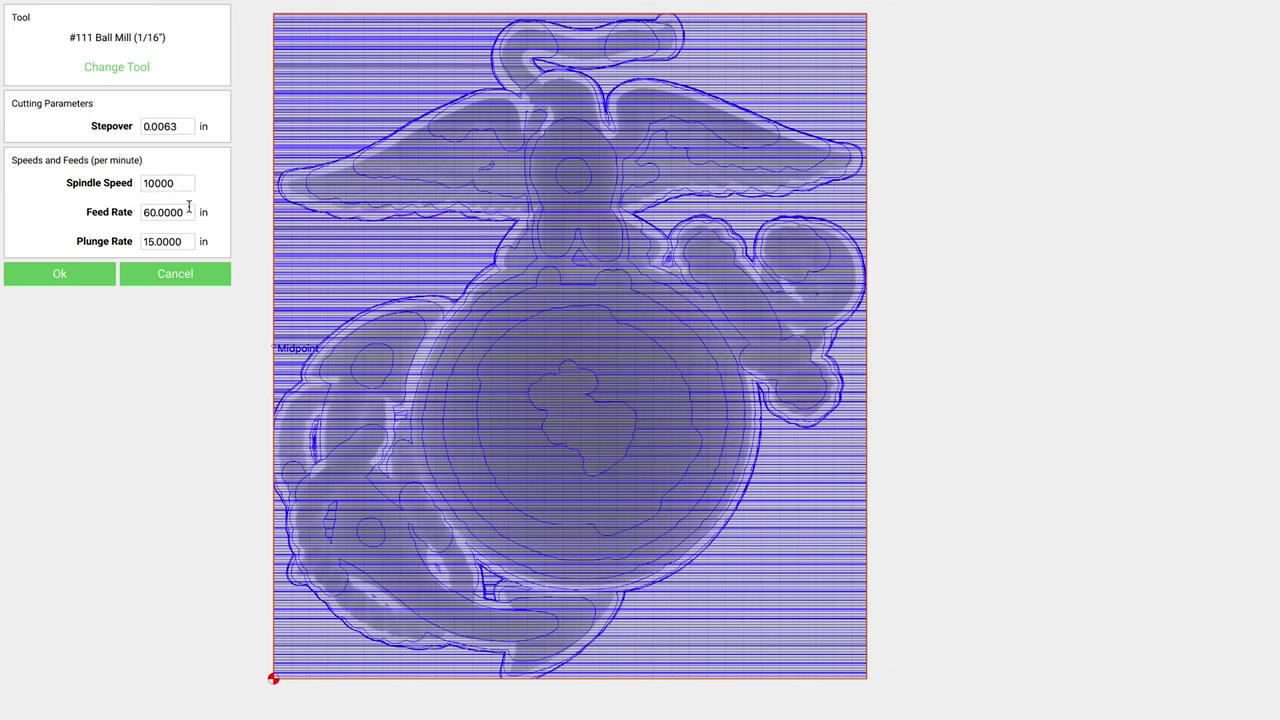
Set feed rate 100 and plunge rate 60, then create the finish toolpath.
{"action": "double_click", "coordinate": [188, 208]}
{"action": "type", "text": "100"}
{"action": "key", "text": "Tab"}
{"action": "type", "text": "60"}
{"action": "left_click", "coordinate": [60, 275]}
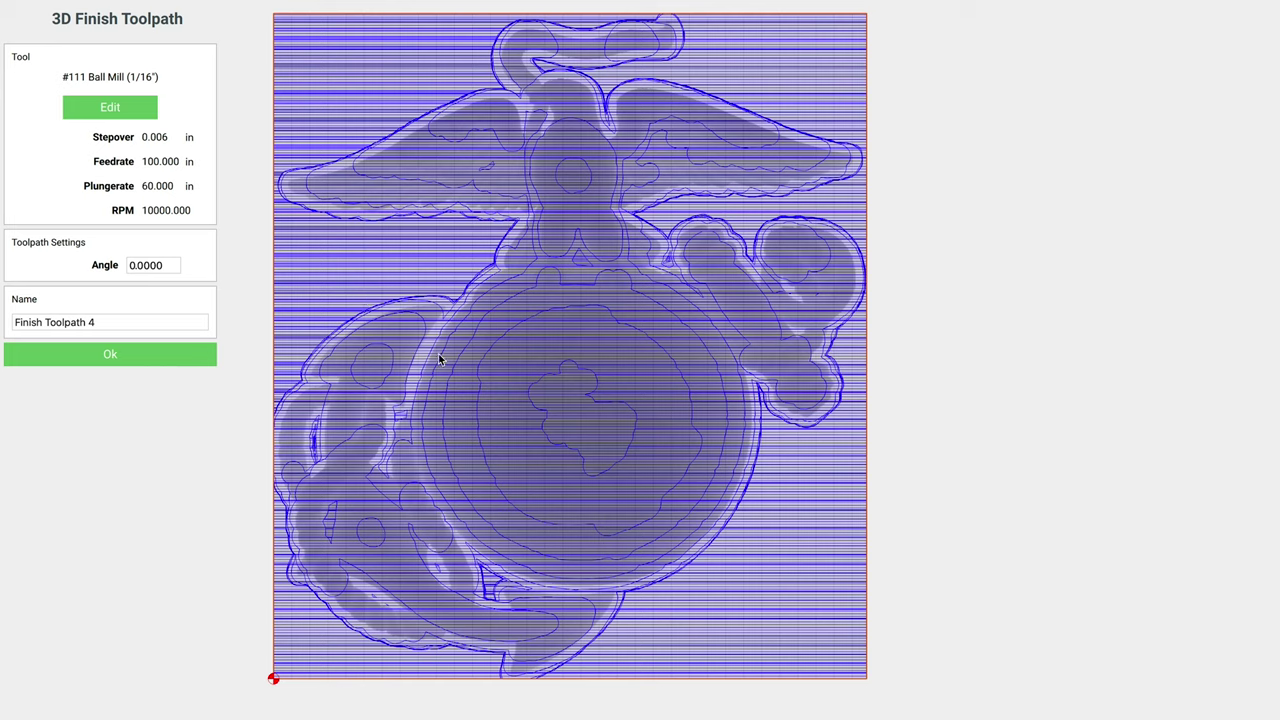
{"action": "left_click", "coordinate": [127, 357]}
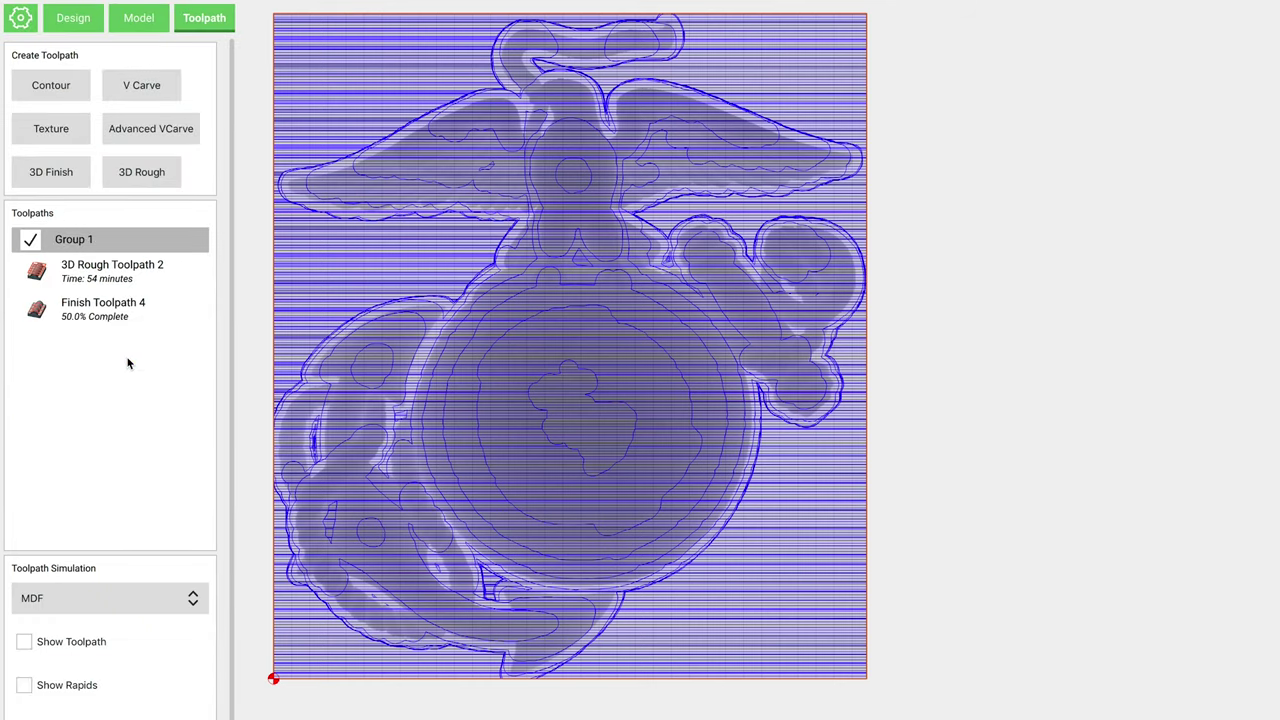
After Finish Toolpath 4 computes at 2 h 46 min, orbit closer over its simulated carving.
{"action": "mouse_move", "coordinate": [101, 320]}
{"action": "left_click", "coordinate": [73, 17]}
{"action": "left_click", "coordinate": [204, 18]}
{"action": "left_click", "coordinate": [92, 17]}
{"action": "left_click", "coordinate": [198, 20]}
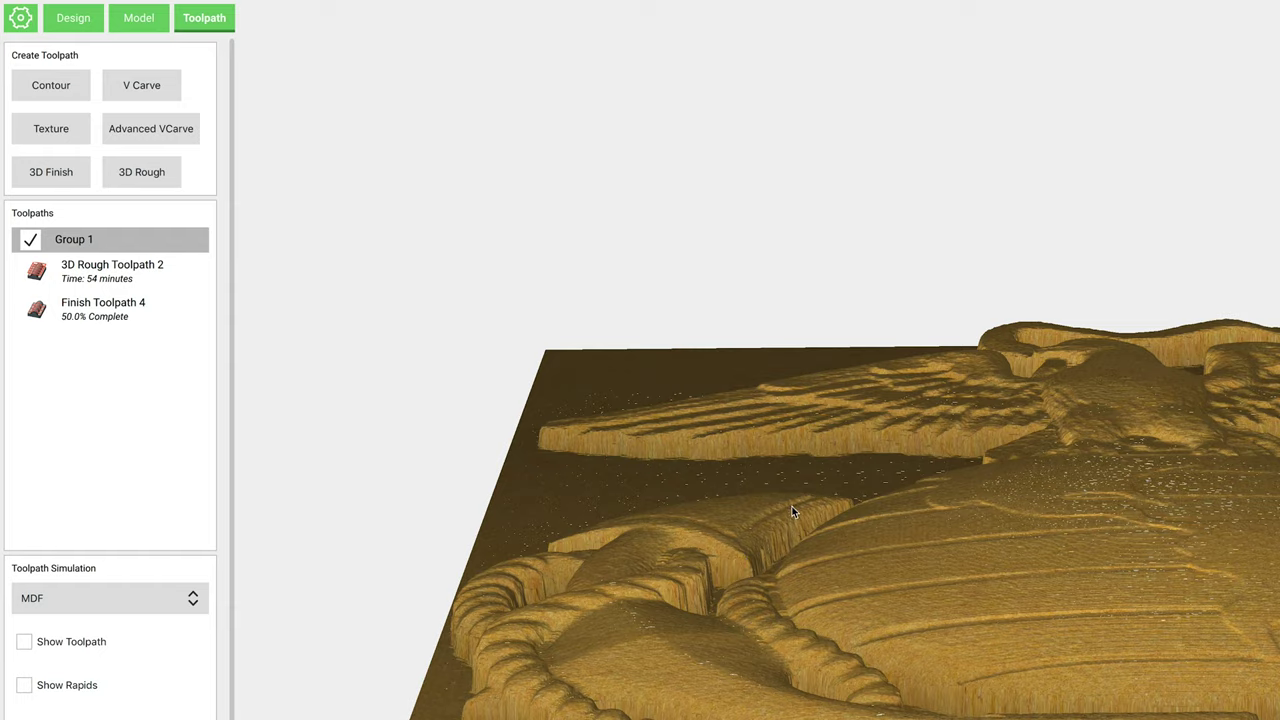
{"action": "left_click_drag", "start_coordinate": [792, 506], "coordinate": [720, 486]}
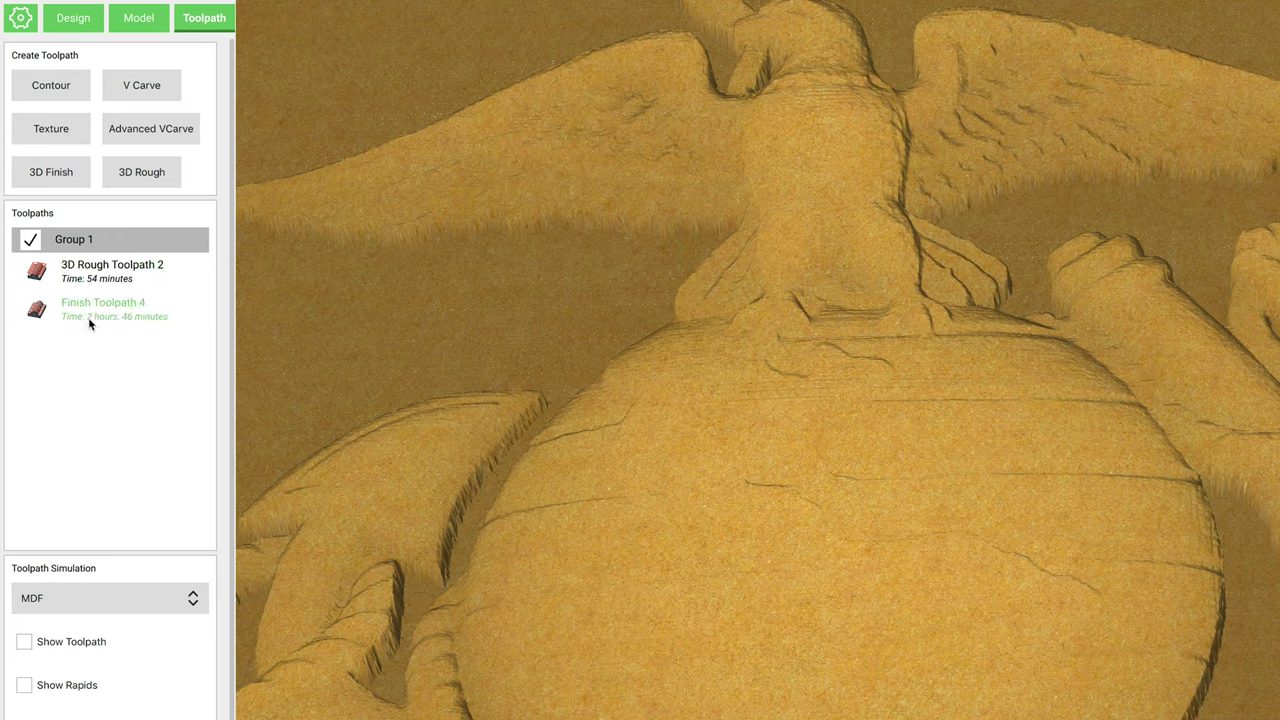
{"action": "scroll", "coordinate": [474, 334], "scroll_direction": "down", "scroll_amount": 5}
{"action": "left_click_drag", "start_coordinate": [452, 312], "coordinate": [580, 425]}
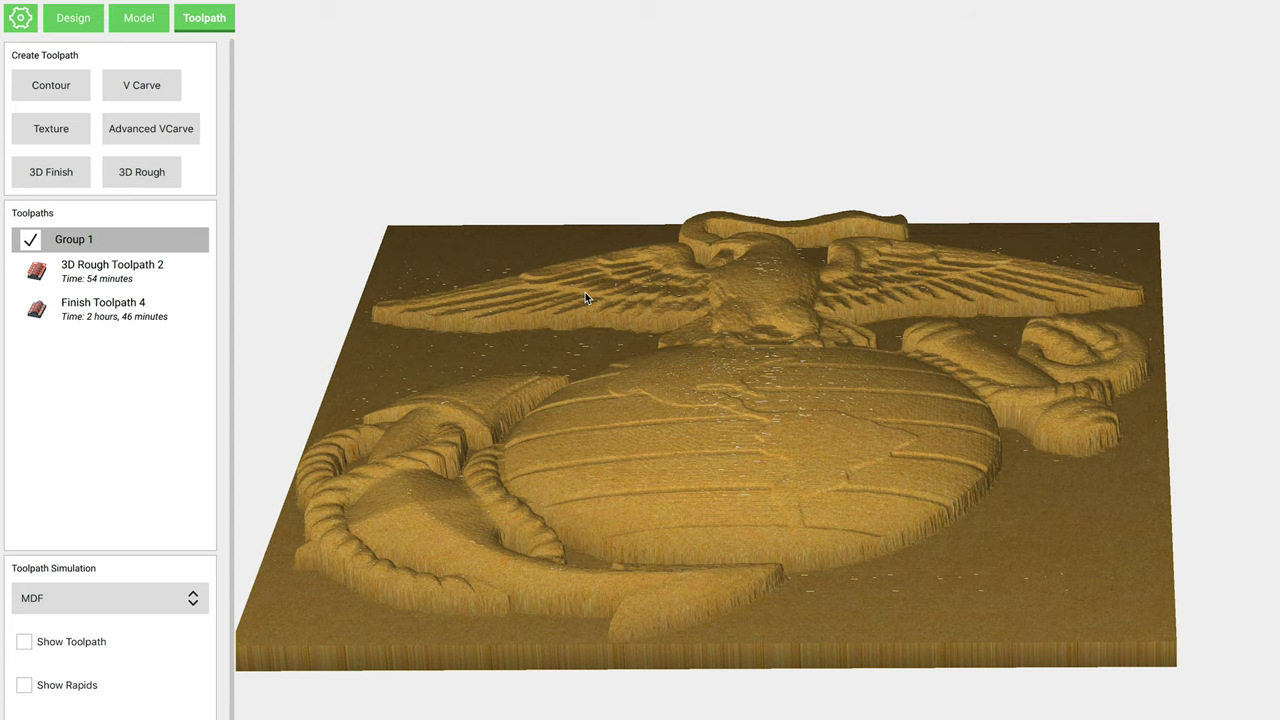
{"action": "left_click_drag", "start_coordinate": [671, 290], "coordinate": [704, 495]}
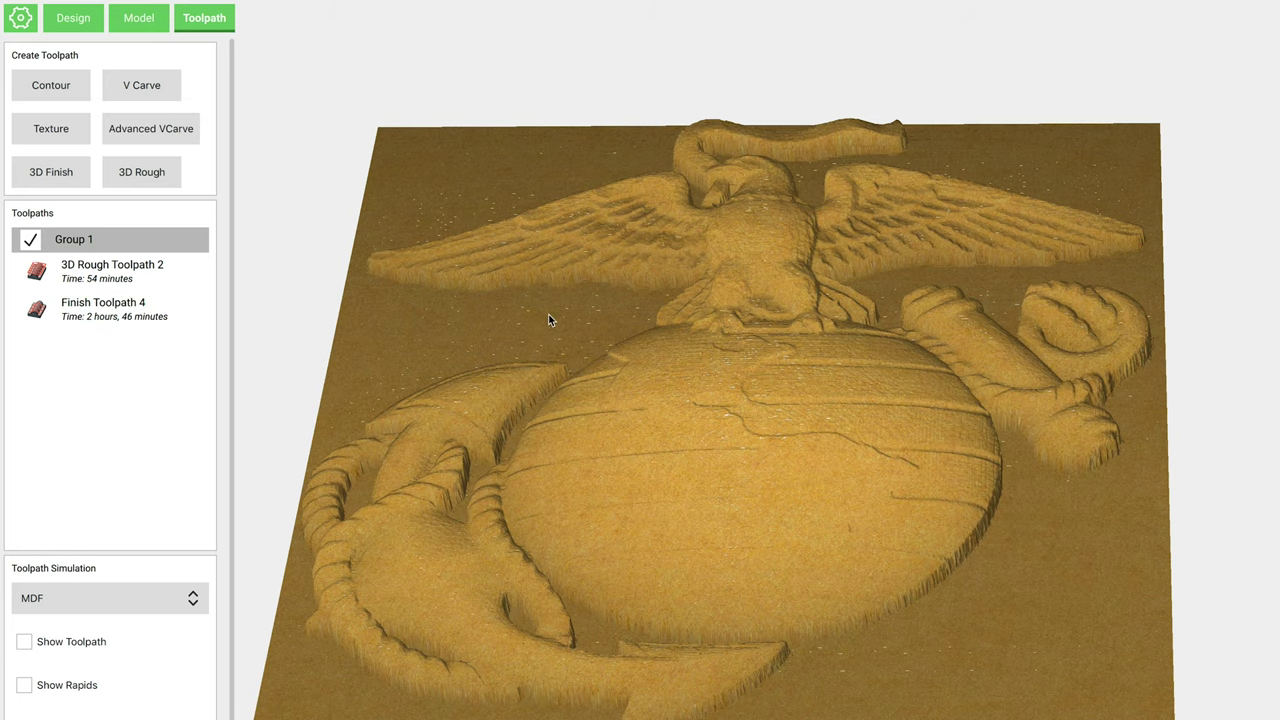
{"action": "left_click_drag", "start_coordinate": [543, 314], "coordinate": [551, 231]}
{"action": "middle_click_drag", "start_coordinate": [590, 303], "coordinate": [659, 293]}
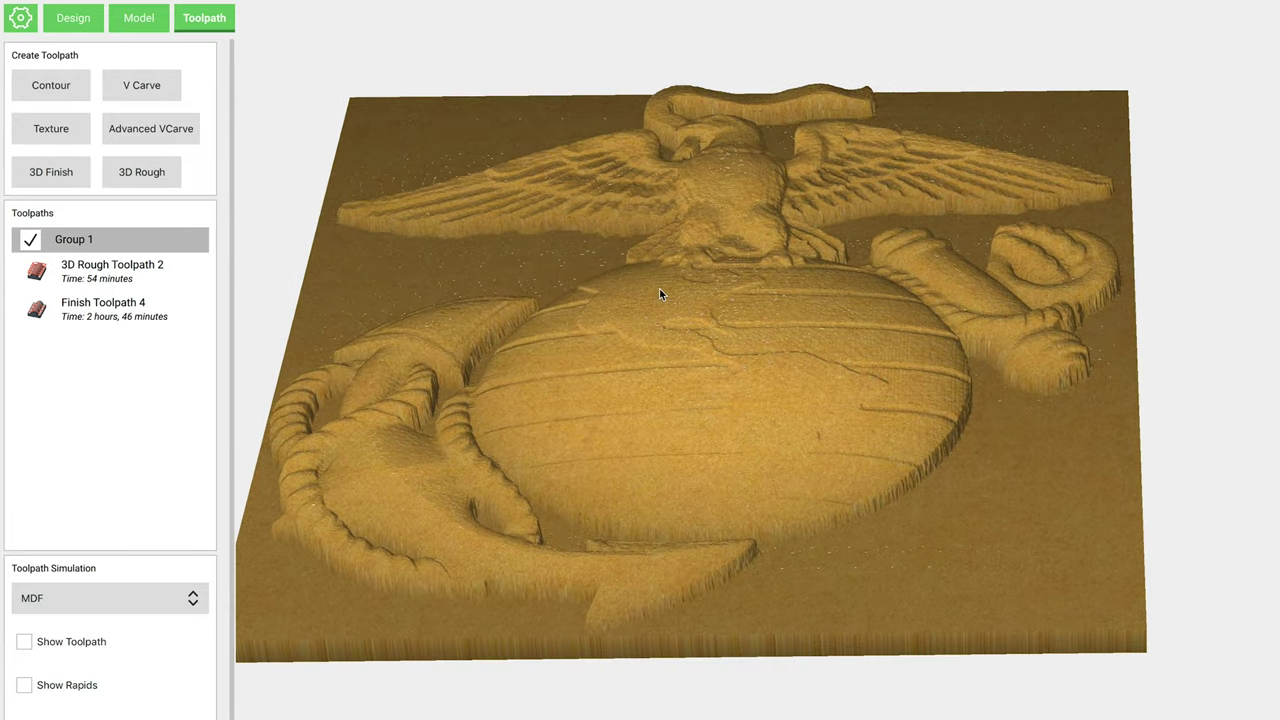